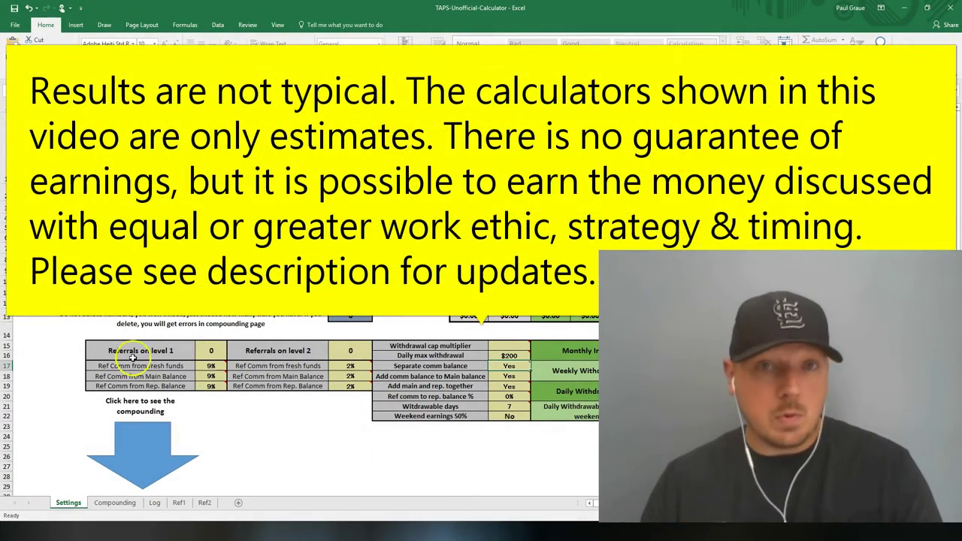
# Step: Open the calculator beside the spreadsheet and multiply 1000 by the 0.0216 daily rate
pyautogui.click(481, 532)
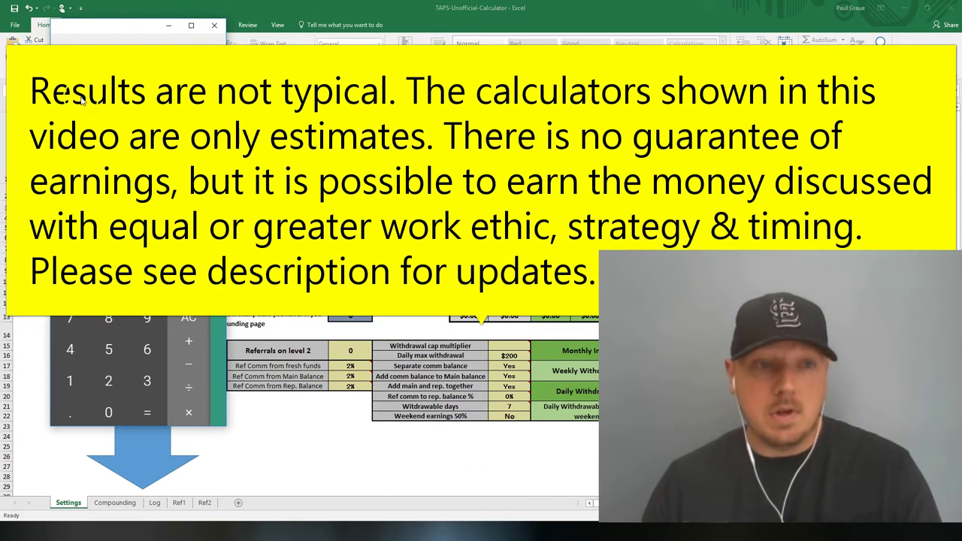
pyautogui.moveTo(118, 29); pyautogui.dragTo(452, 56)
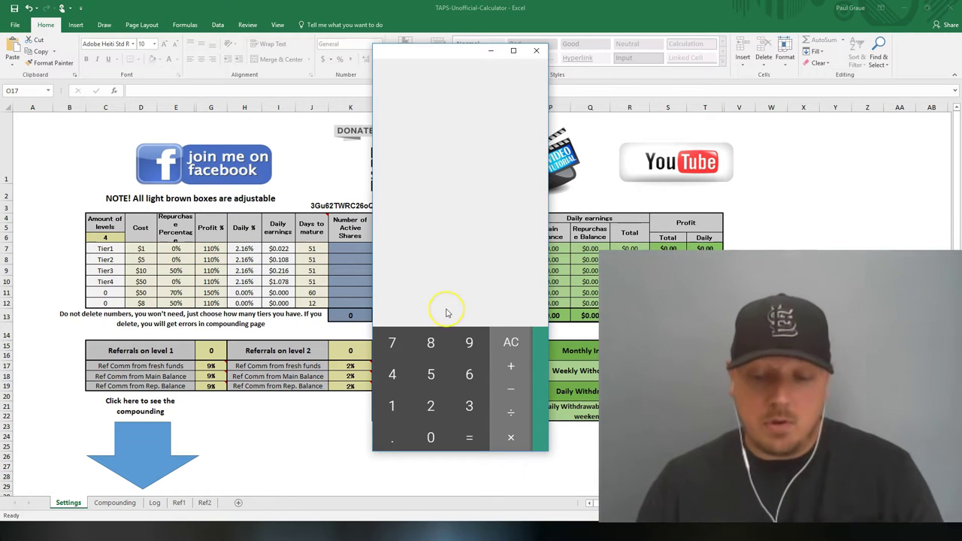
pyautogui.write('1000')
pyautogui.write('*0.021')
pyautogui.write('6')
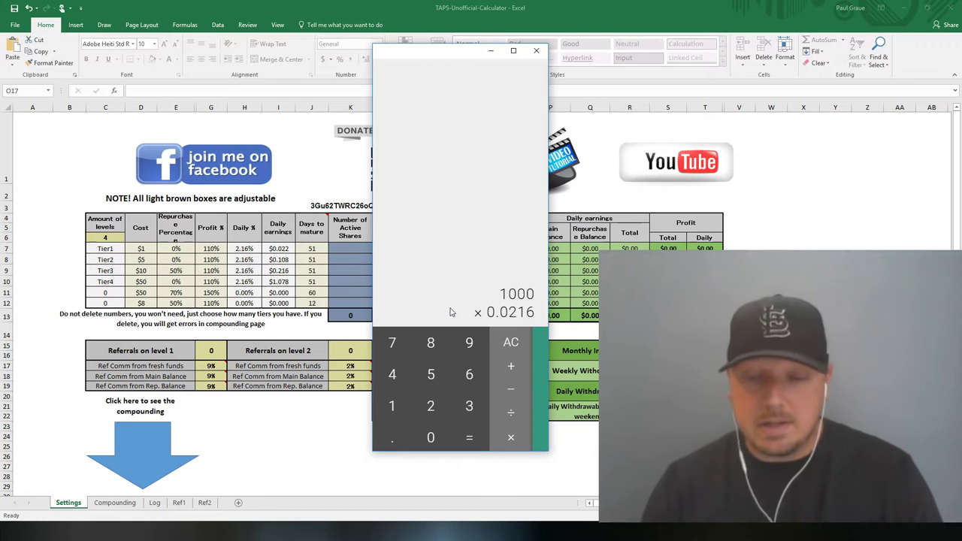
pyautogui.press('Return')
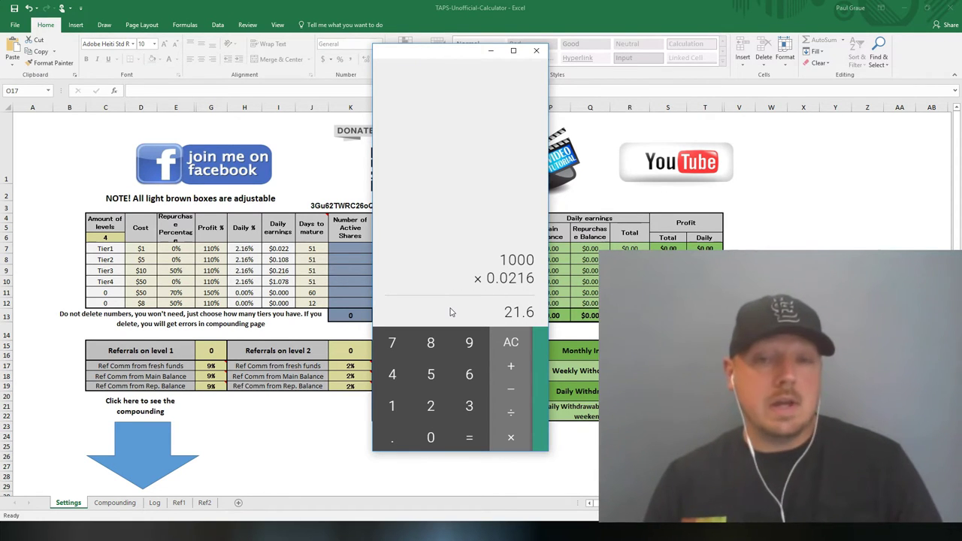
pyautogui.click(458, 310)
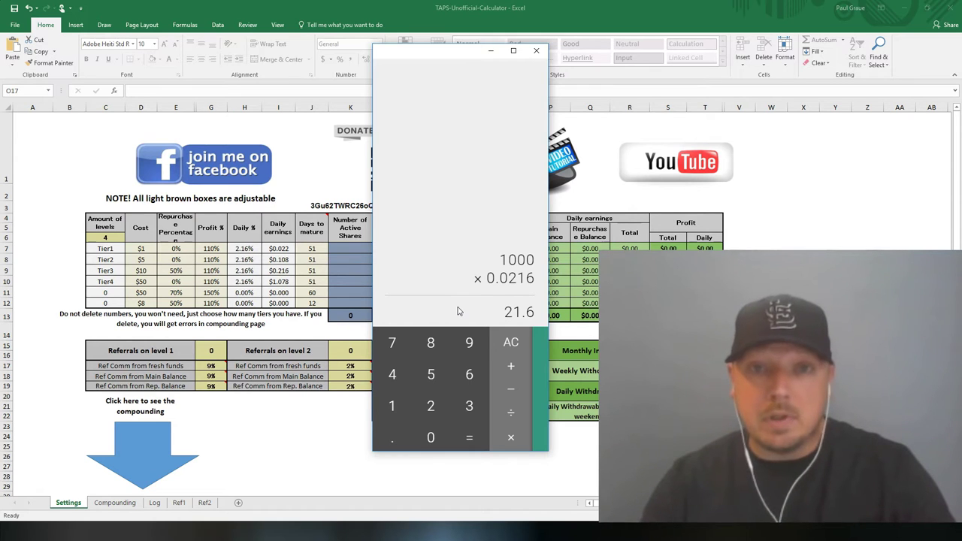
pyautogui.click(505, 320)
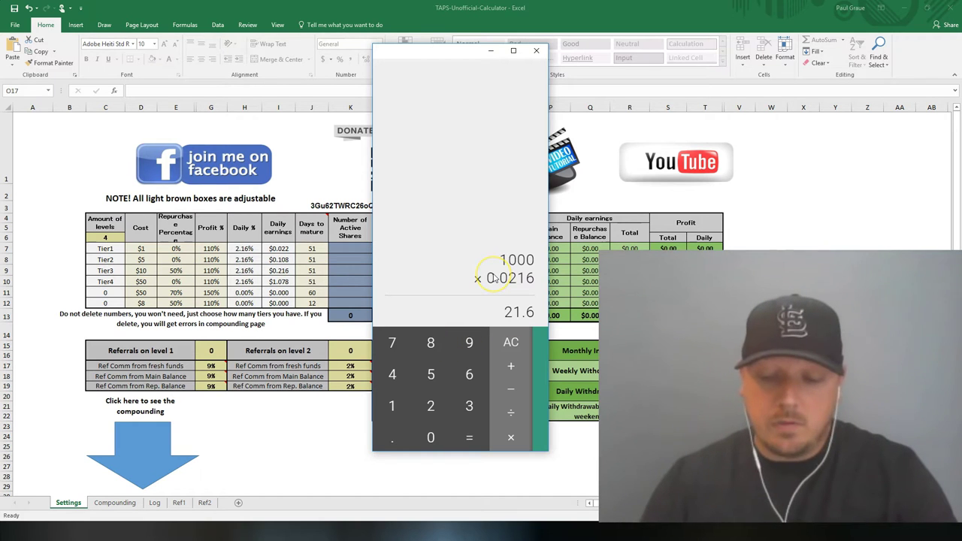
# Step: Divide 24 by the 0.0216 daily rate in the calculator
pyautogui.write('24')
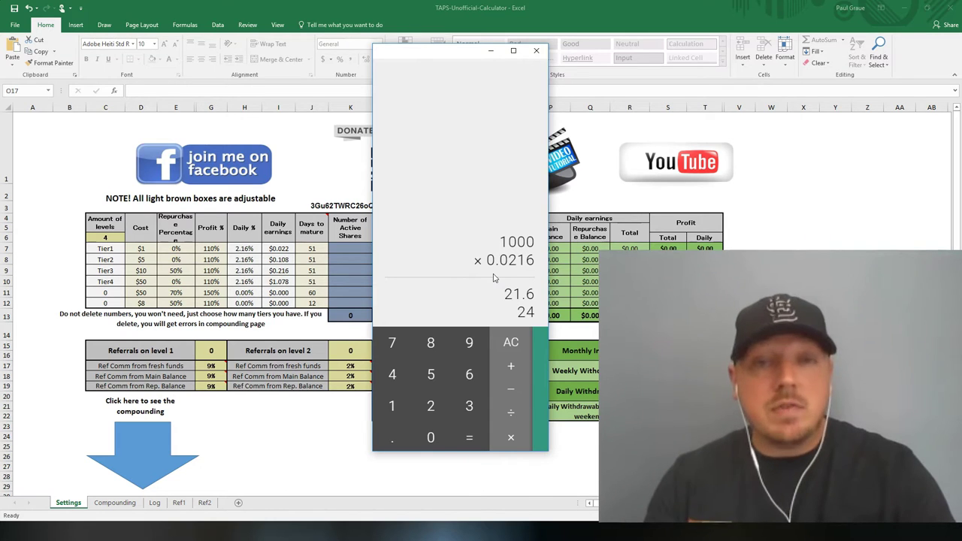
pyautogui.click(502, 278)
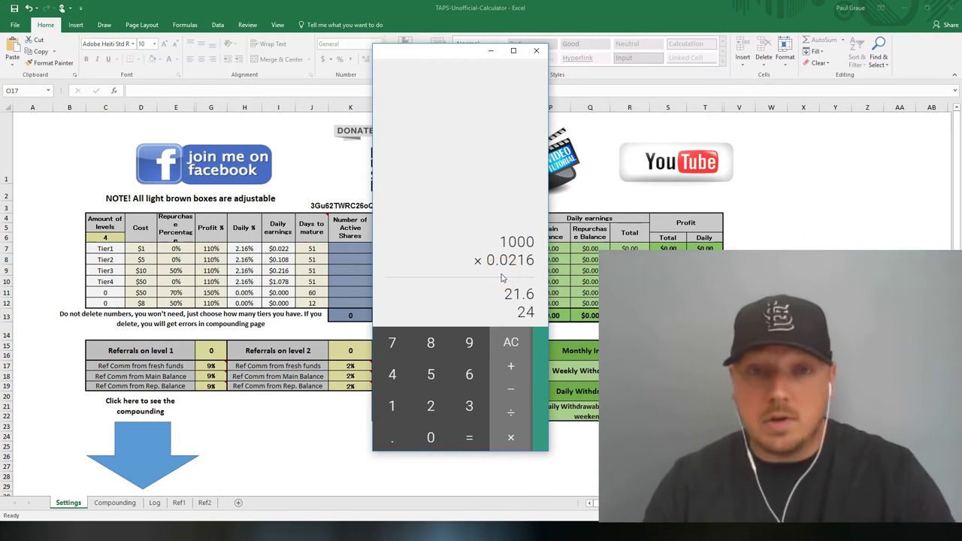
pyautogui.click(546, 274)
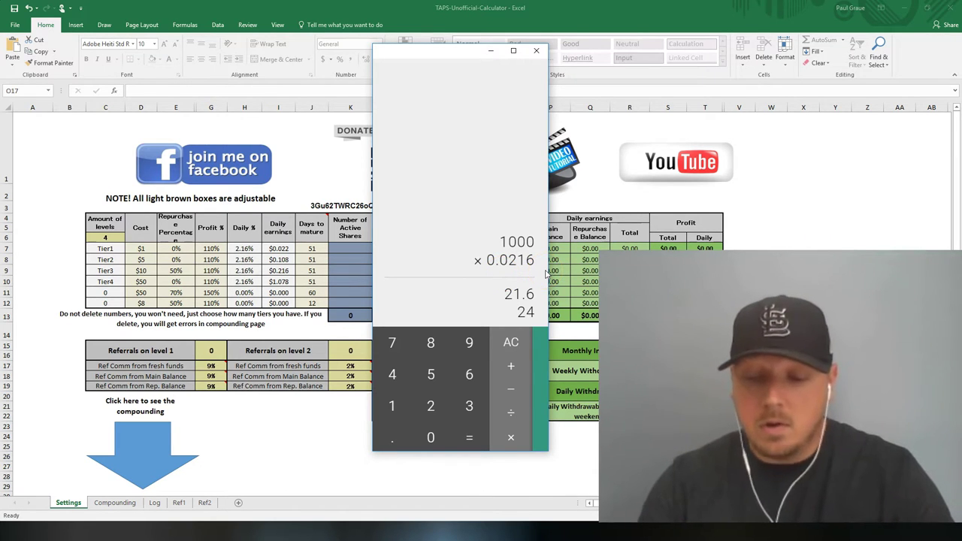
pyautogui.press('/')
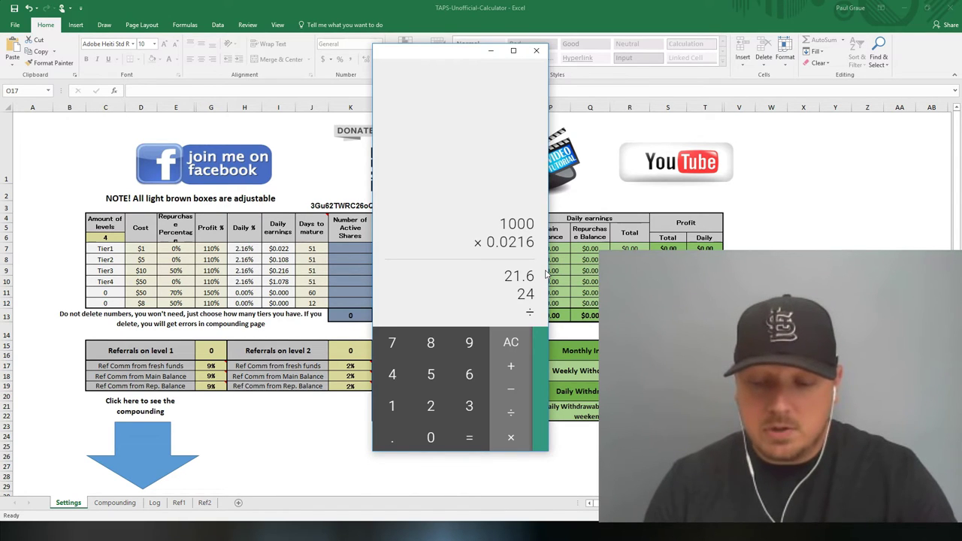
pyautogui.write('0.0216')
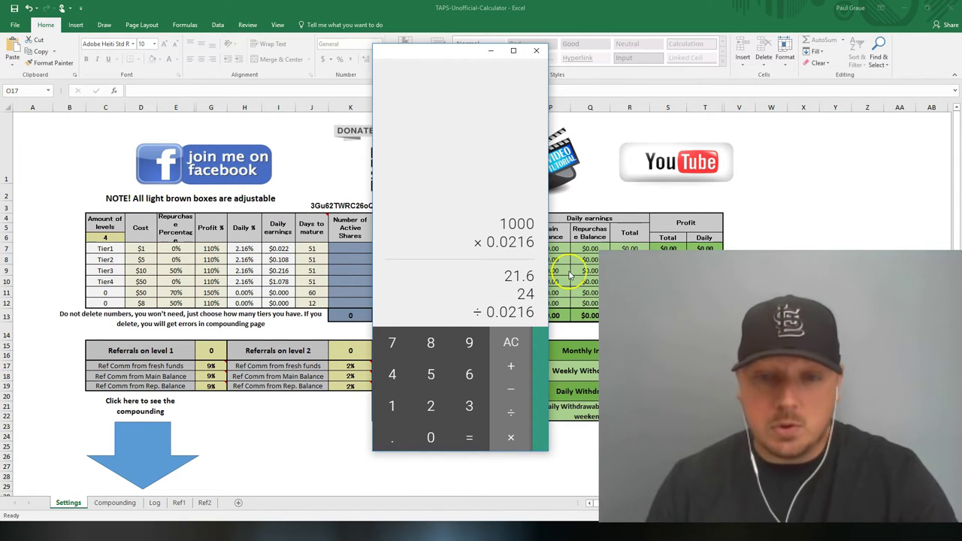
pyautogui.press('Return')
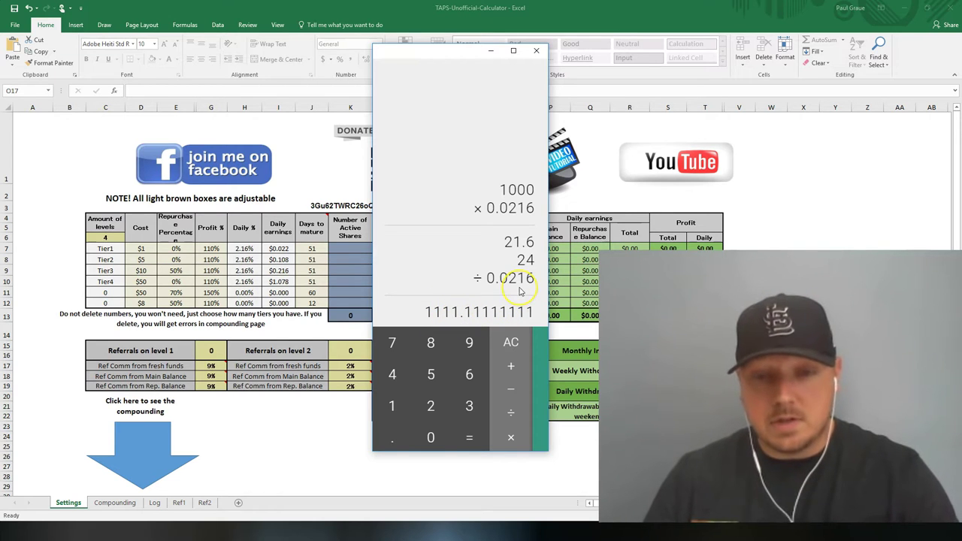
# Step: Multiply 1112 by 0.0216 in the calculator to check the daily earnings
pyautogui.write('111')
pyautogui.write('2*0.0216')
pyautogui.press('Return')
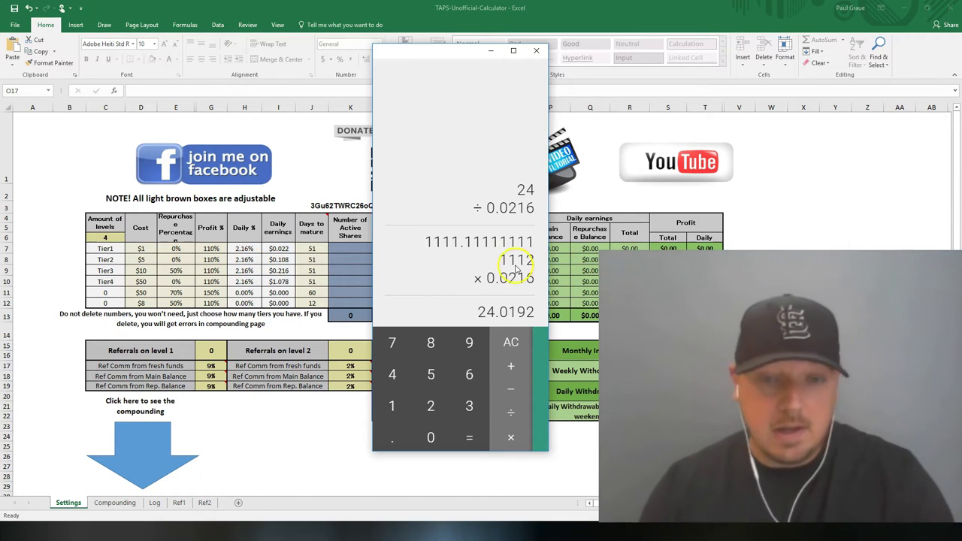
# Step: Multiply 3000 by 0.0216, divide the result by 24, and put the calculator away
pyautogui.write('3000')
pyautogui.write('*')
pyautogui.write('0.0216')
pyautogui.press('Return')
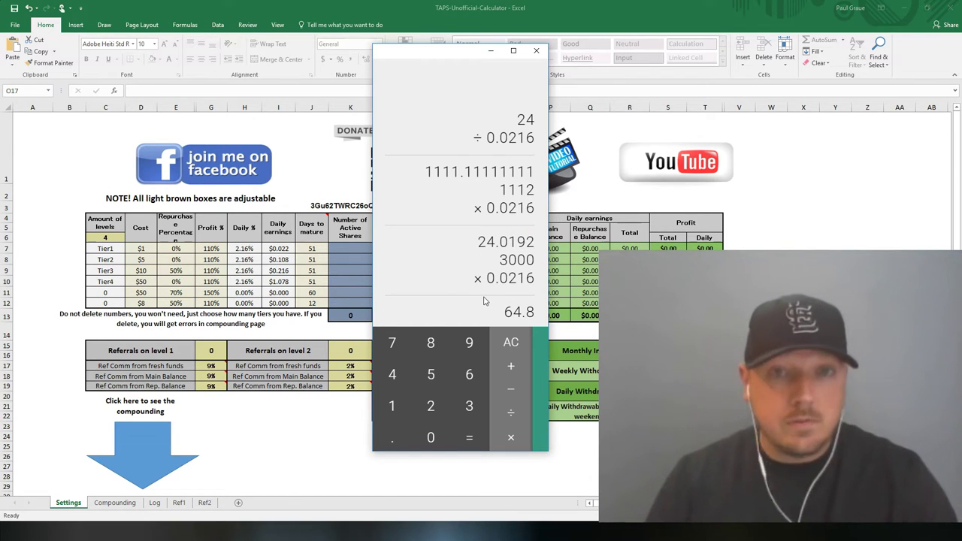
pyautogui.write('/')
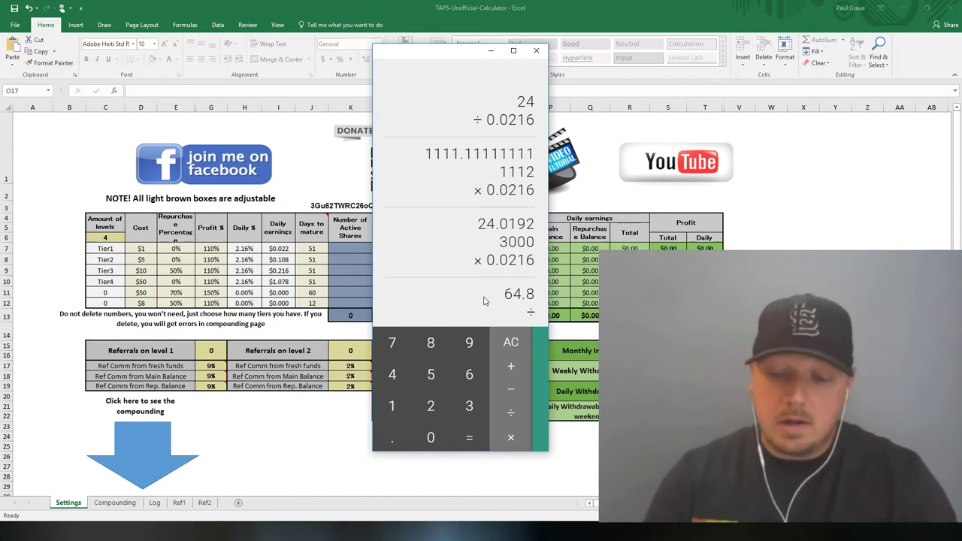
pyautogui.write('24')
pyautogui.press('Return')
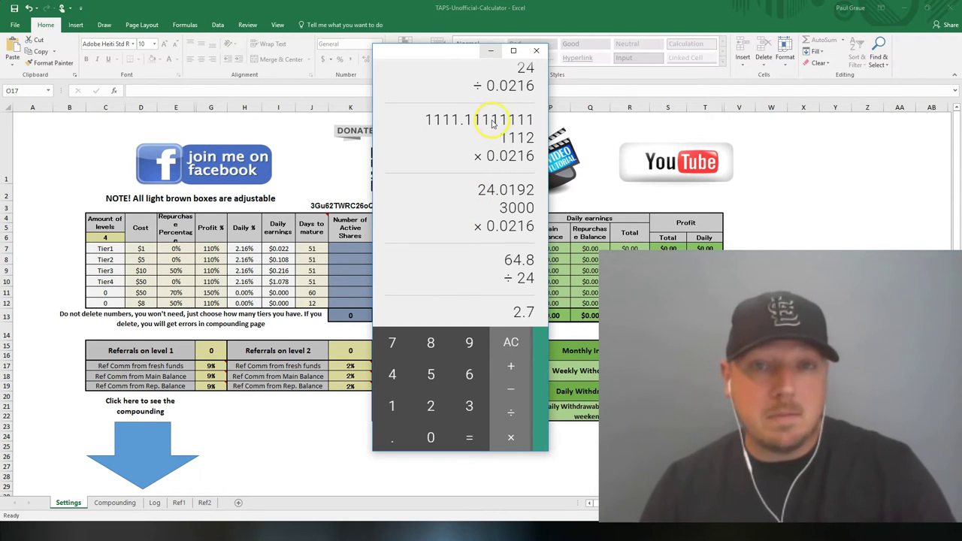
pyautogui.click(793, 214)
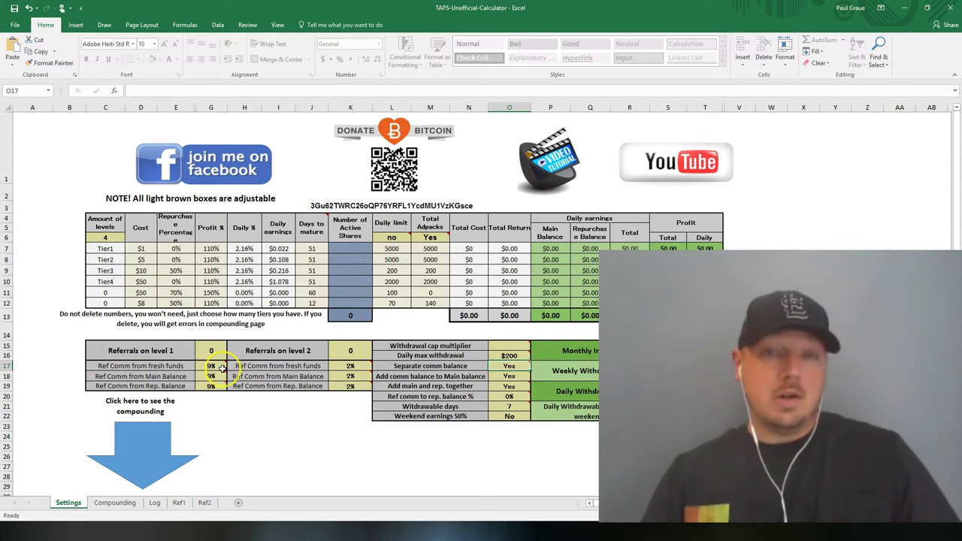
# Step: Look over the referral sheets Ref1 and Ref2, and return to the Settings sheet's options
pyautogui.moveTo(222, 369)
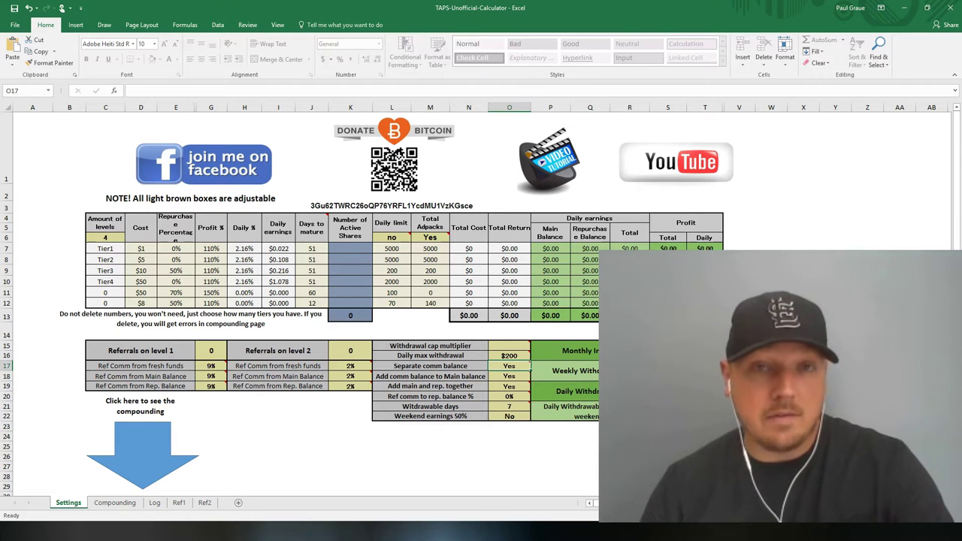
pyautogui.moveTo(370, 388)
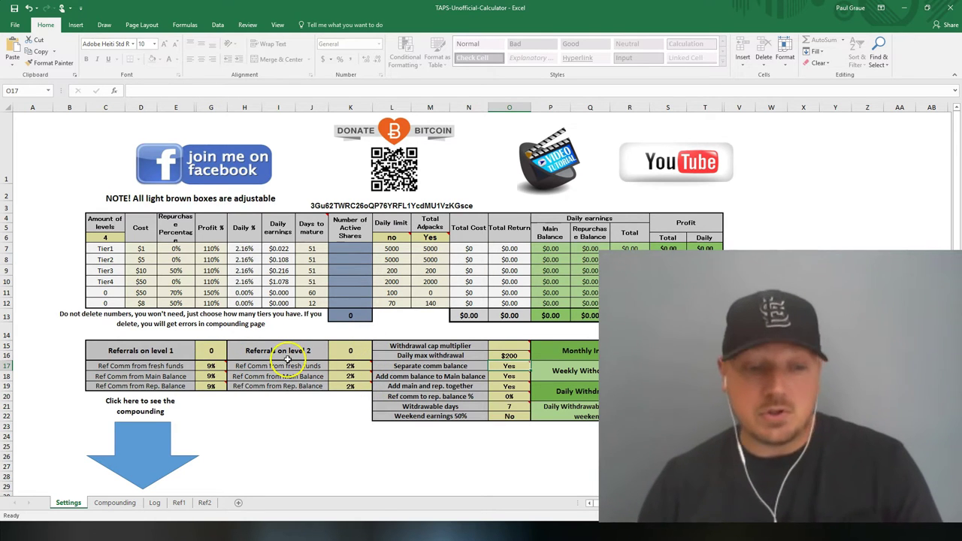
pyautogui.click(180, 503)
pyautogui.click(204, 503)
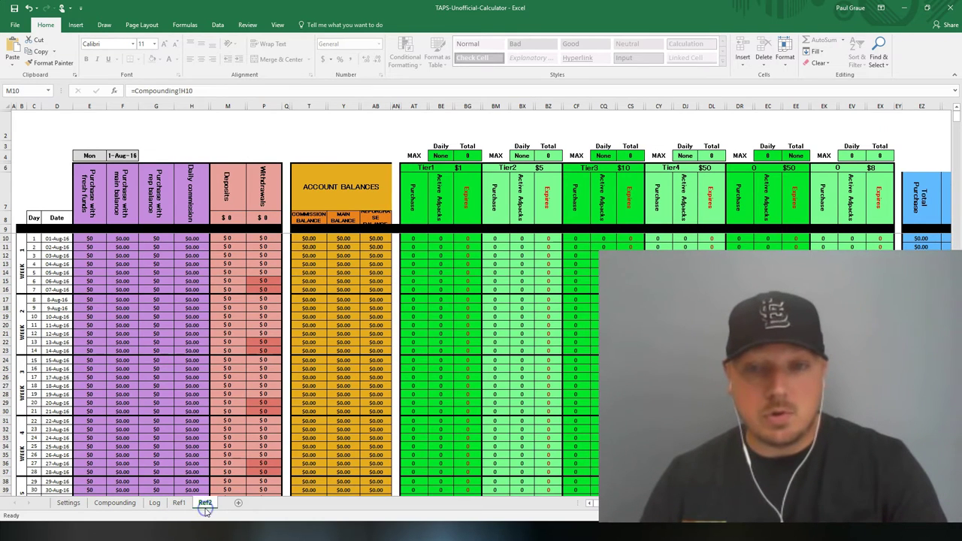
pyautogui.click(75, 504)
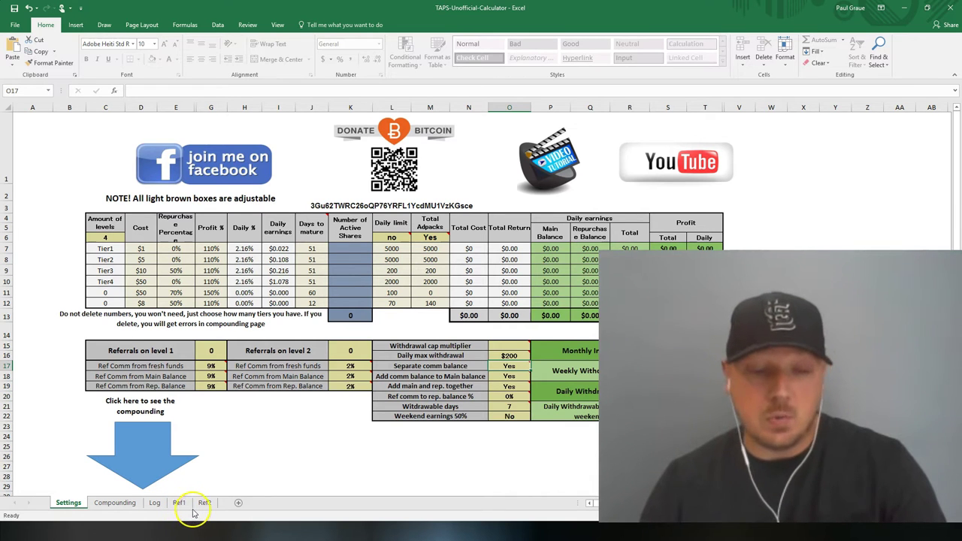
pyautogui.moveTo(503, 363)
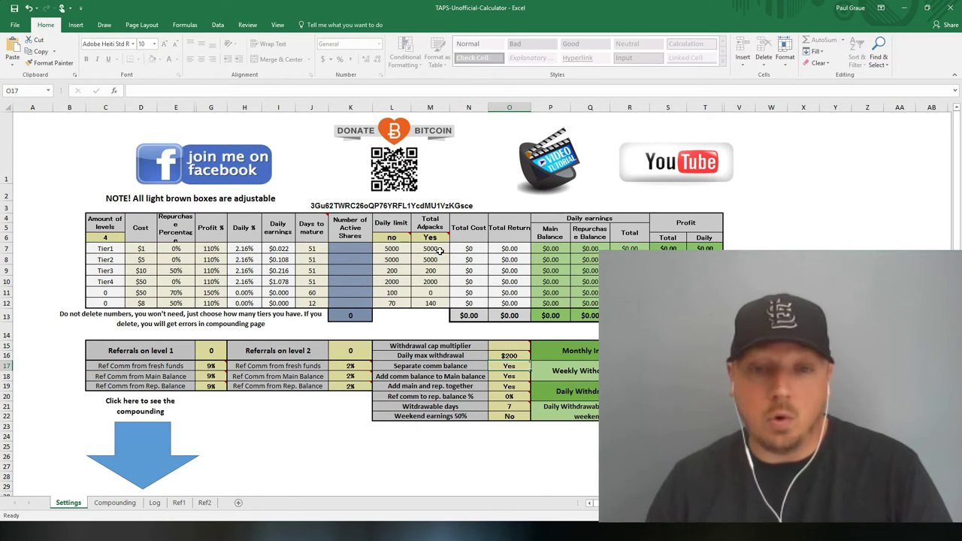
# Step: Set the number of active Tier1 shares to 1000 on the Settings sheet
pyautogui.click(359, 249)
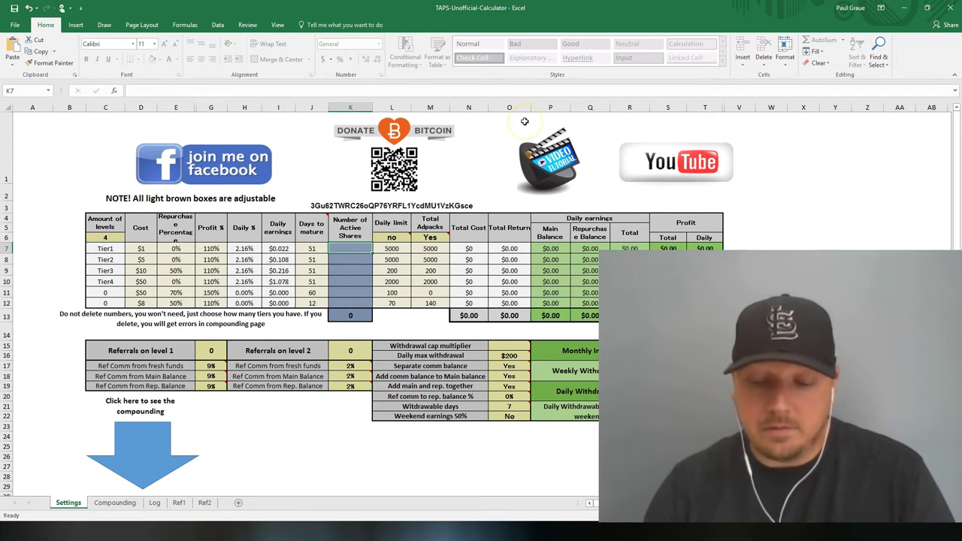
pyautogui.write('1000')
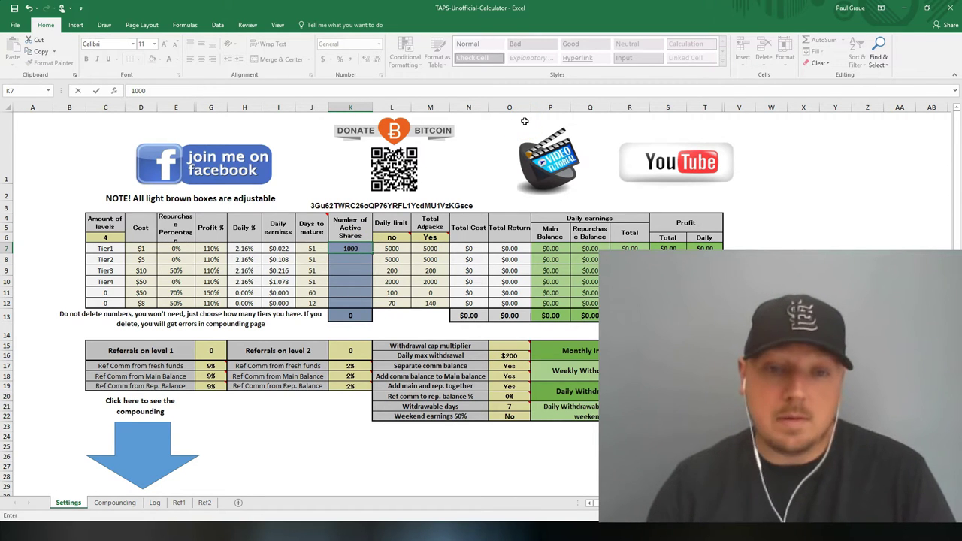
pyautogui.press('Return')
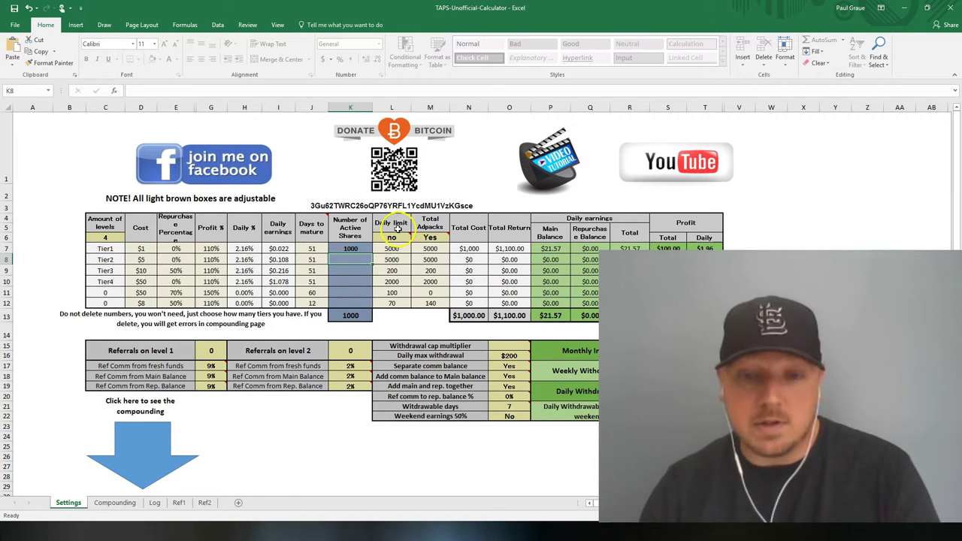
# Step: Compare the Settings and Compounding sheets, ending at day 1 of the compounding schedule
pyautogui.click(115, 502)
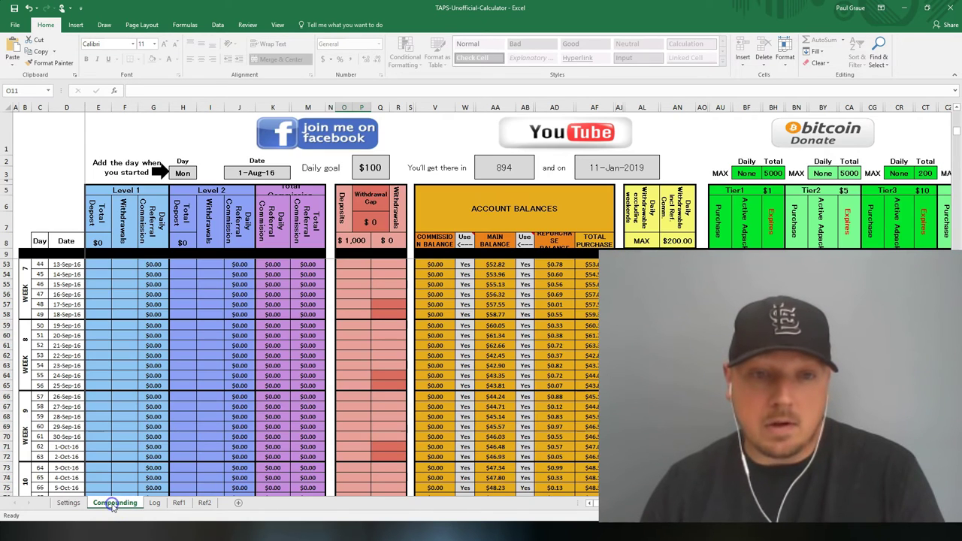
pyautogui.click(67, 502)
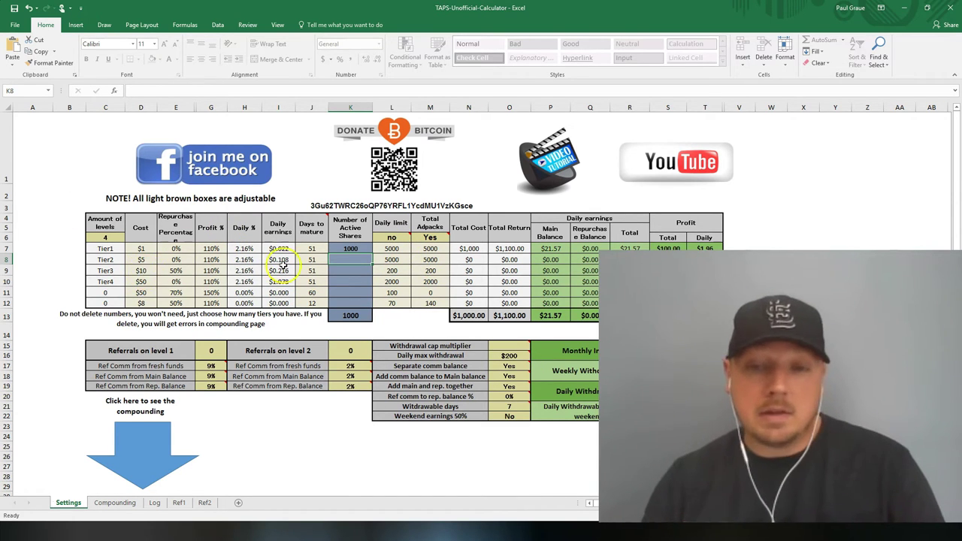
pyautogui.click(120, 503)
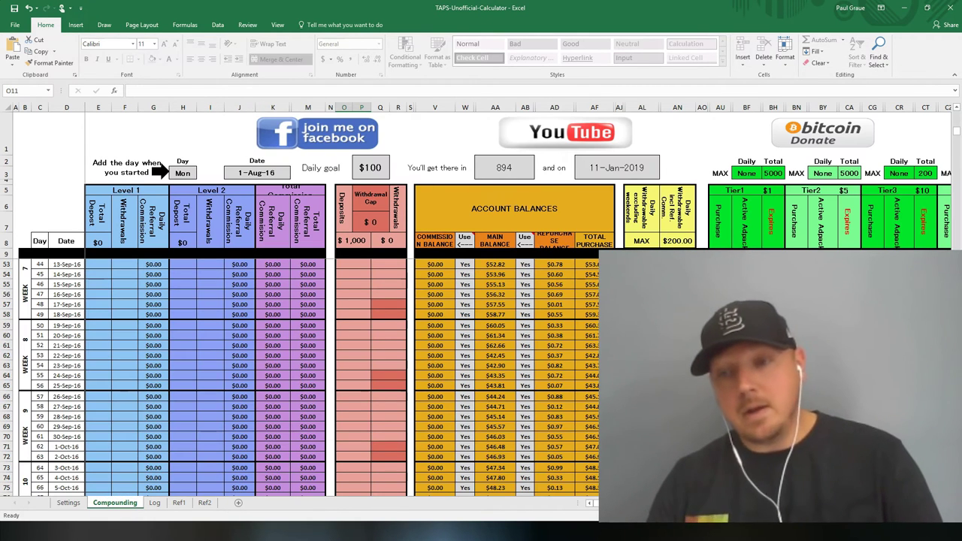
pyautogui.scroll(14, 372, 323)
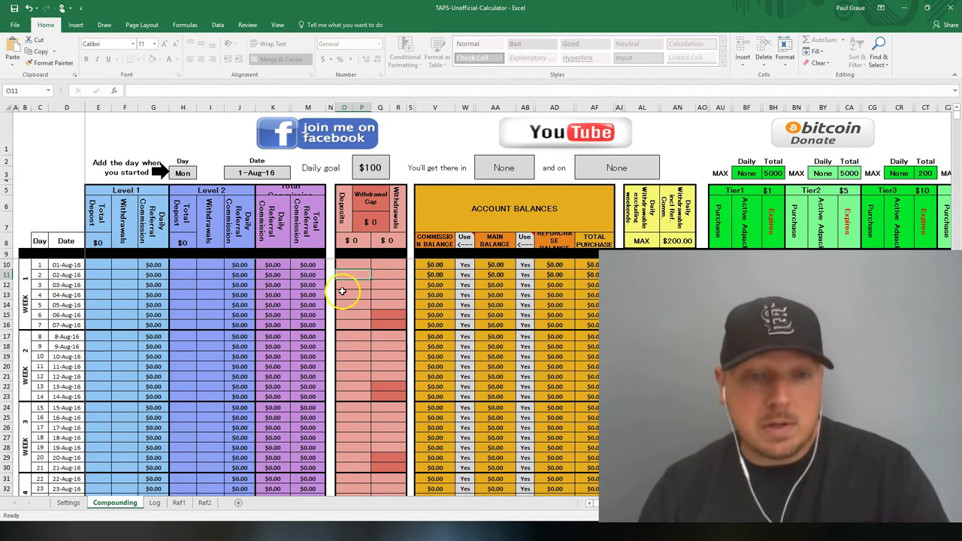
# Step: Enter a deposit of 1000 for day 1 on the Compounding sheet
pyautogui.click(351, 265)
pyautogui.write('1,')
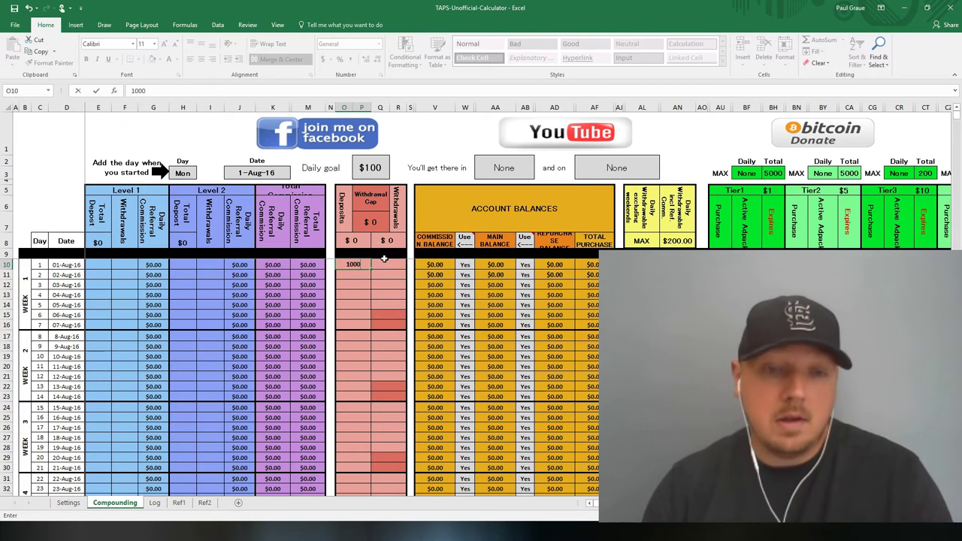
pyautogui.write('000')
pyautogui.press('Return')
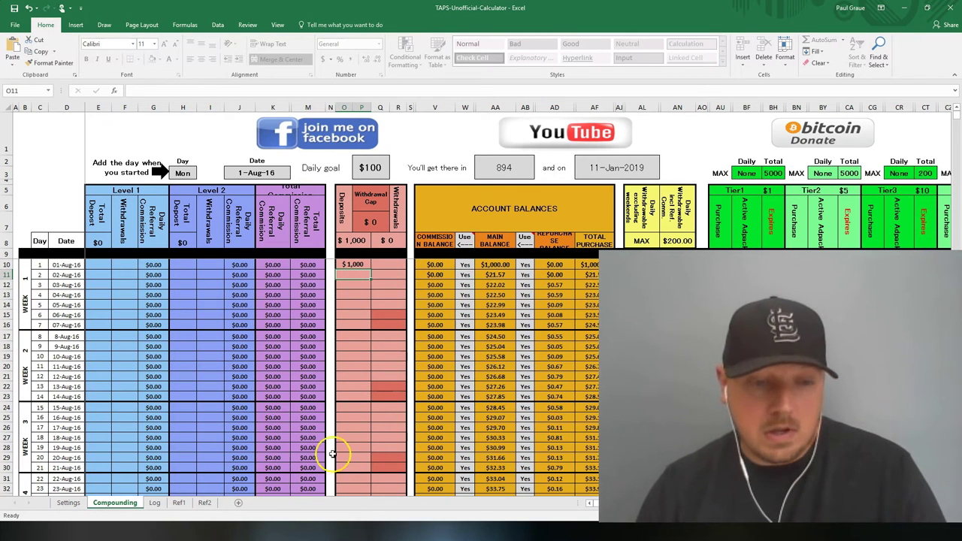
# Step: Set the day 1 deposit to 5000 and view the tier purchase columns of the compounding schedule
pyautogui.click(360, 266)
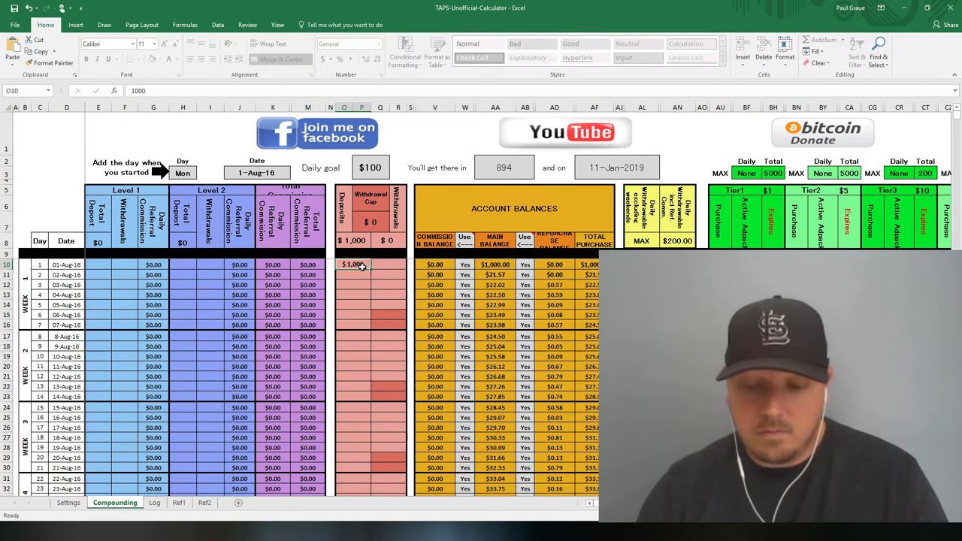
pyautogui.write('5')
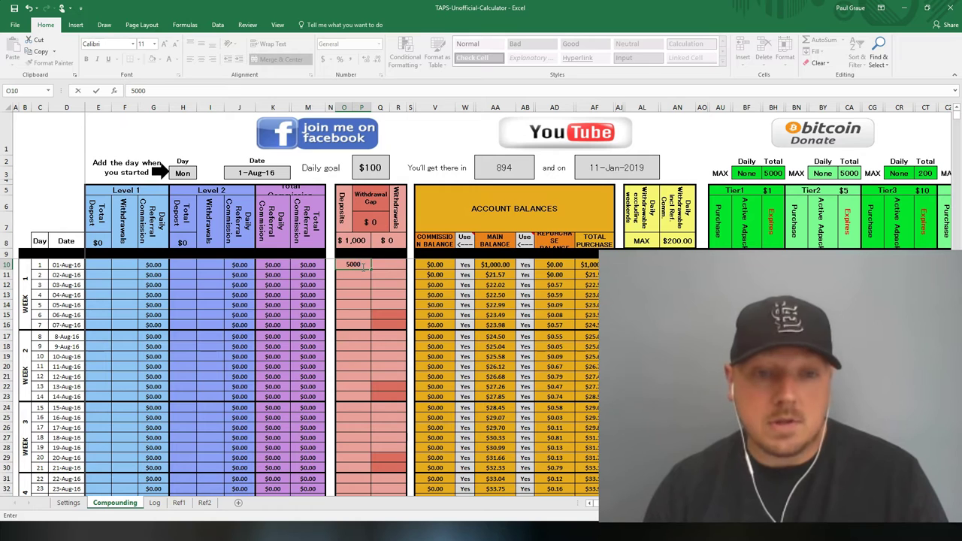
pyautogui.press('Return')
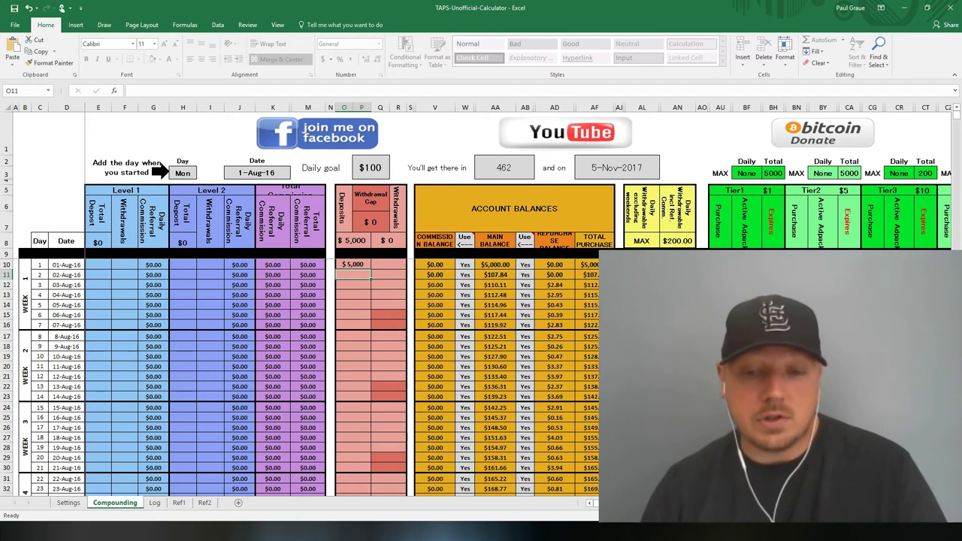
pyautogui.hscroll(5, 365, 226)
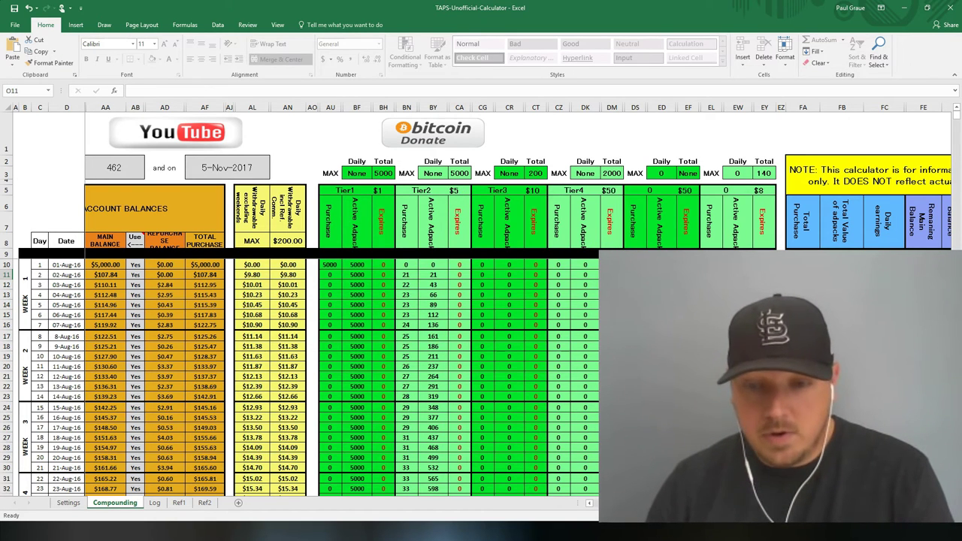
# Step: Bring the total purchase, adpack value, daily earnings and remaining balance columns of the compounding schedule into view
pyautogui.hscroll(3, 375, 360)
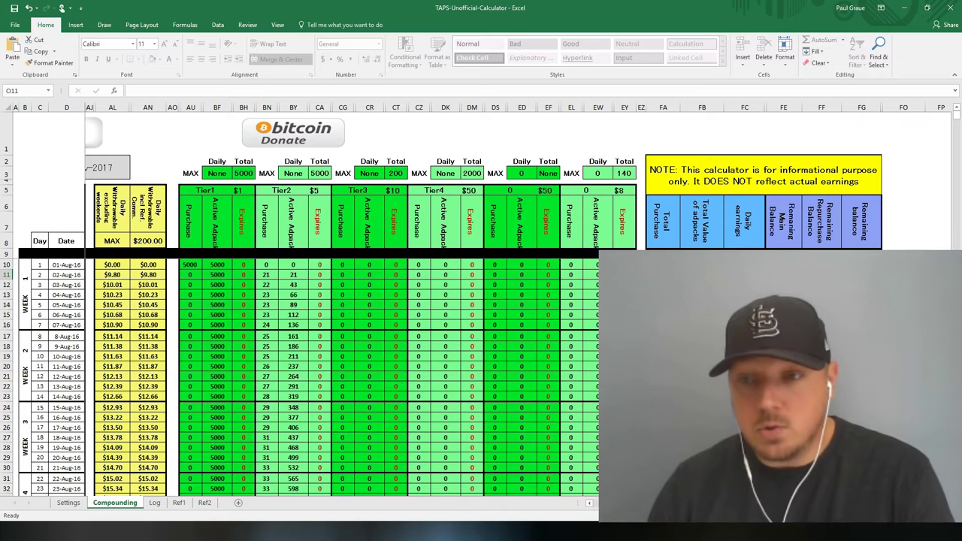
pyautogui.hscroll(2, 376, 361)
pyautogui.click(847, 376)
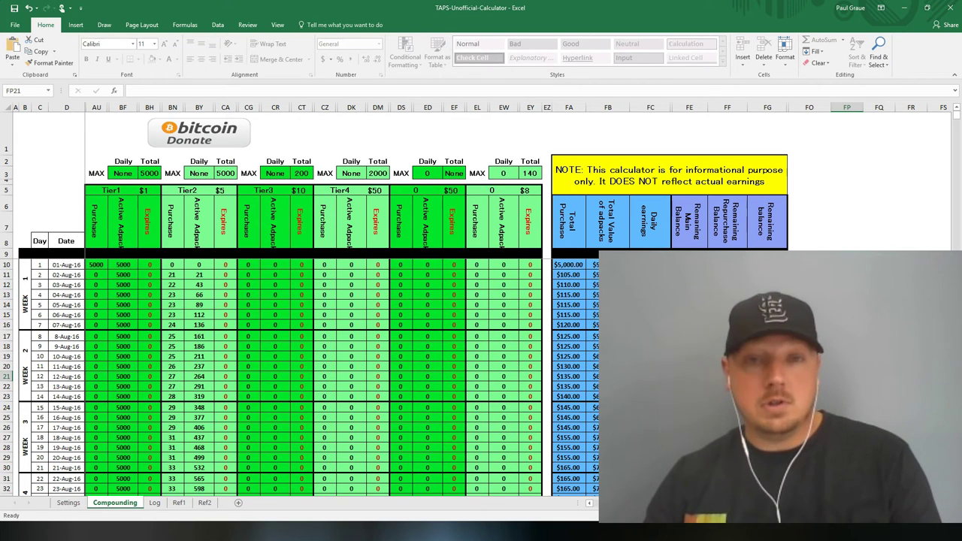
# Step: Switch to the calculator, clear its previous calculations and divide 100 by 4
pyautogui.click(481, 532)
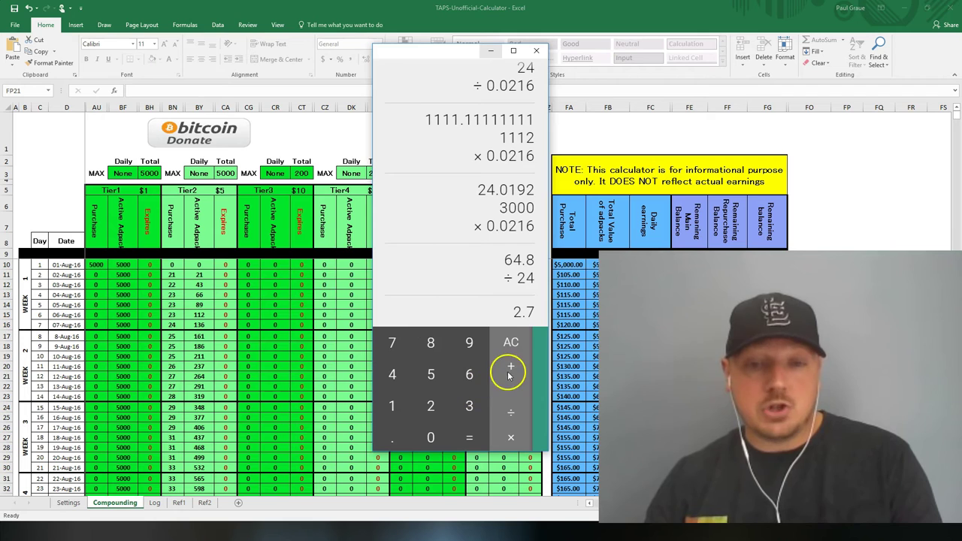
pyautogui.click(510, 342)
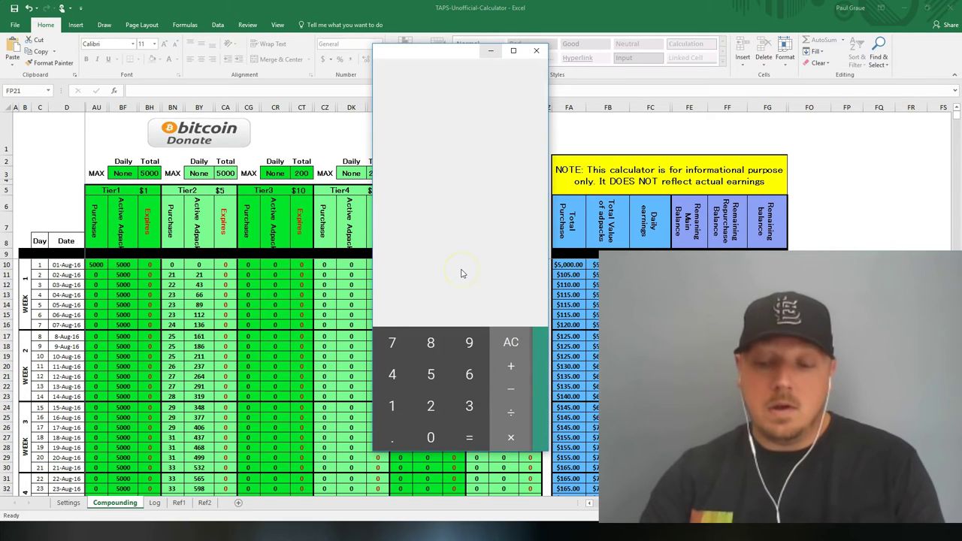
pyautogui.write('100')
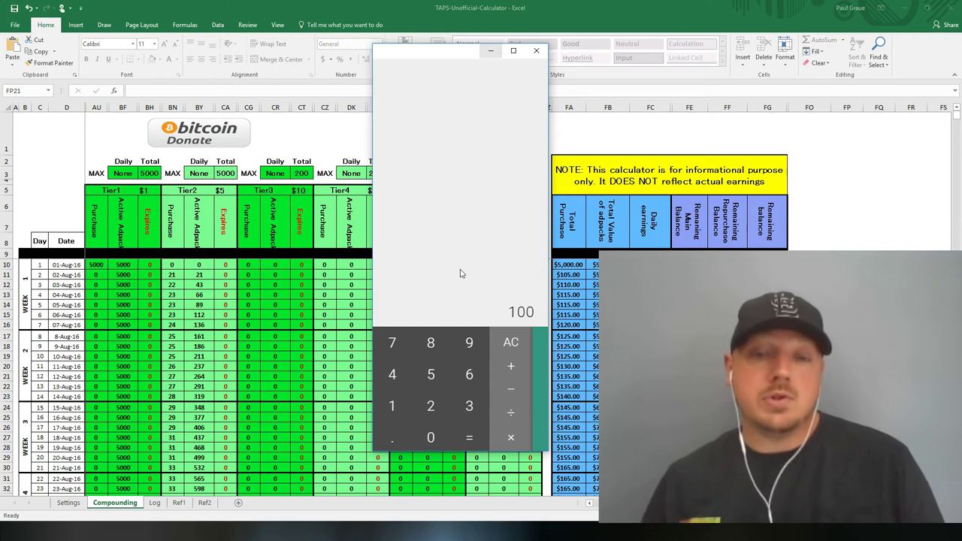
pyautogui.click(520, 316)
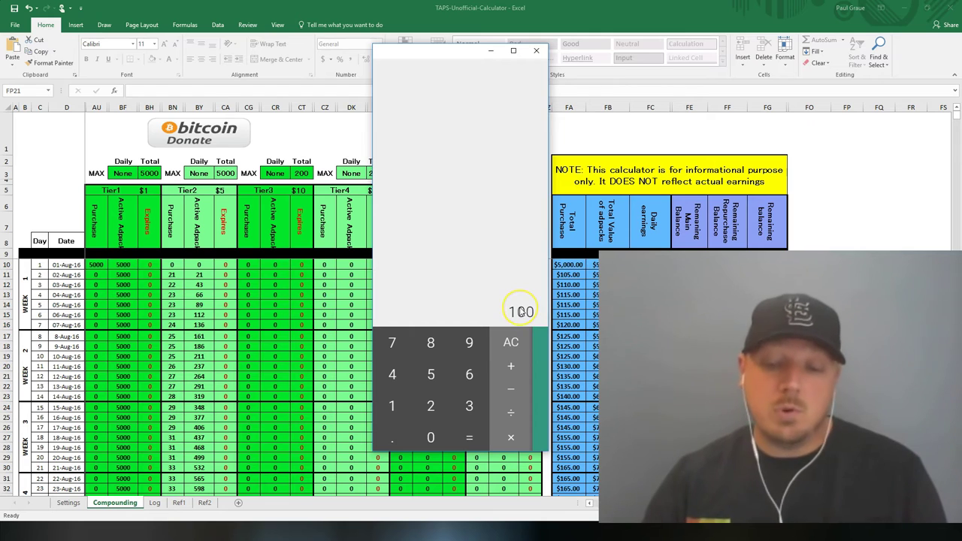
pyautogui.write('/4')
pyautogui.press('Return')
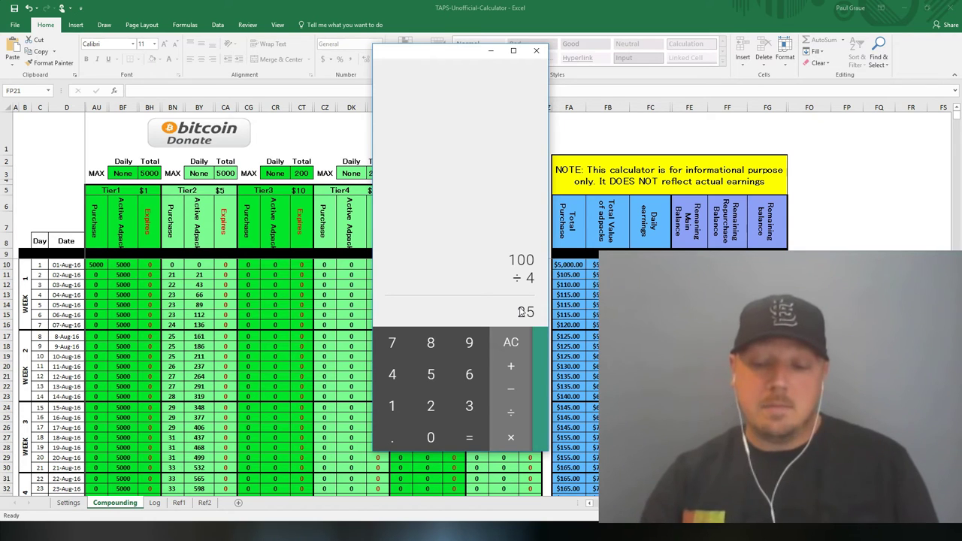
# Step: Divide 100 by 3 in the calculator and return to the Excel compounding spreadsheet
pyautogui.write('/100')
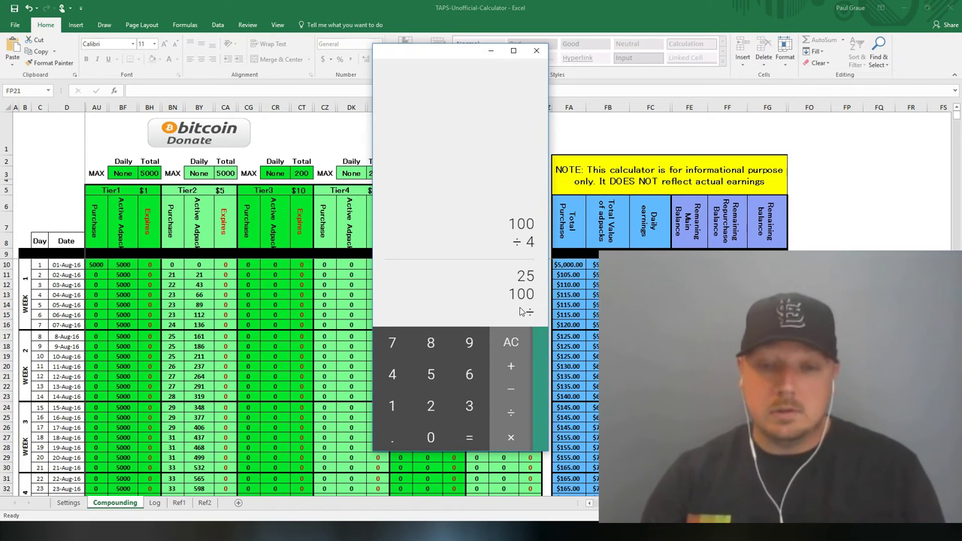
pyautogui.press('Return')
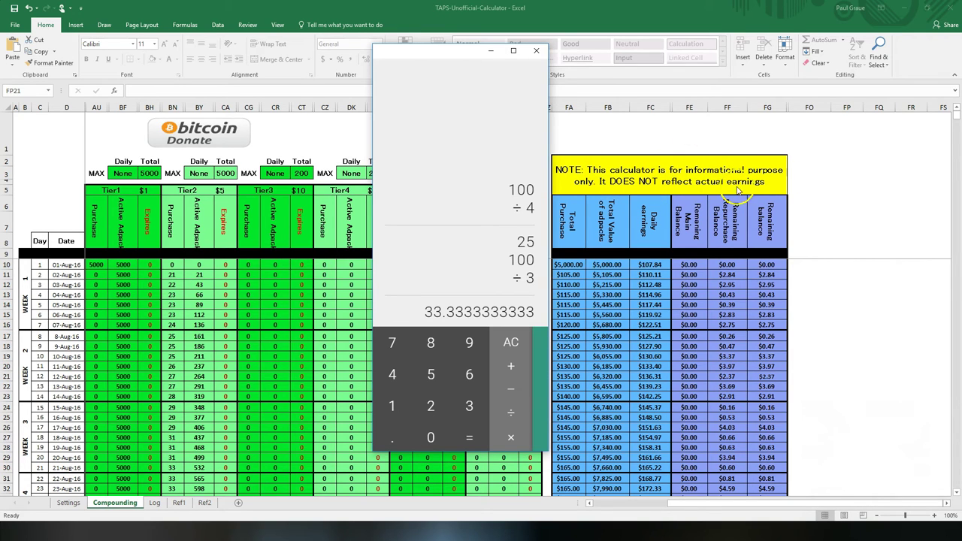
pyautogui.hotkey('alt', 'Tab')
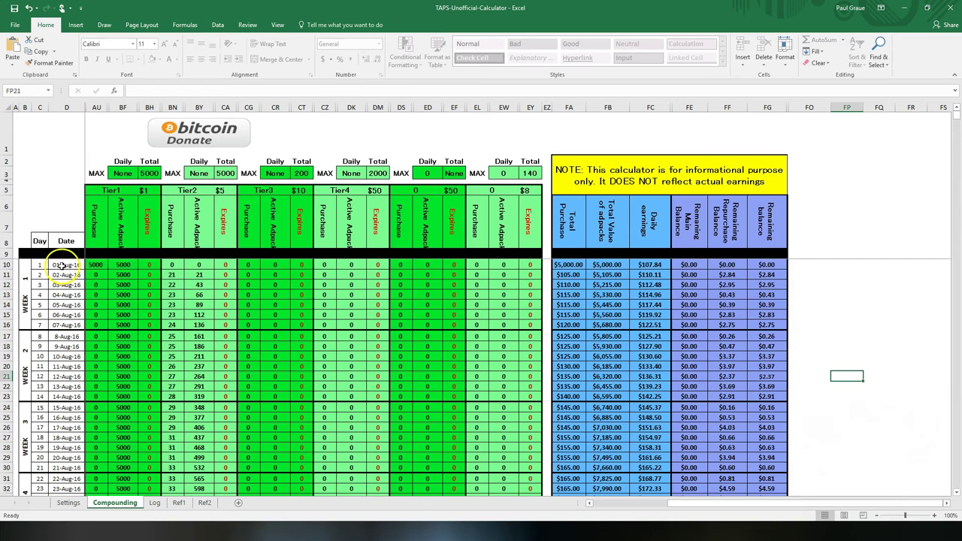
# Step: Examine the adpack value and daily earnings through about day 218 of the compounding schedule, return to day 1 and open the Settings sheet
pyautogui.scroll(-8, 569, 308)
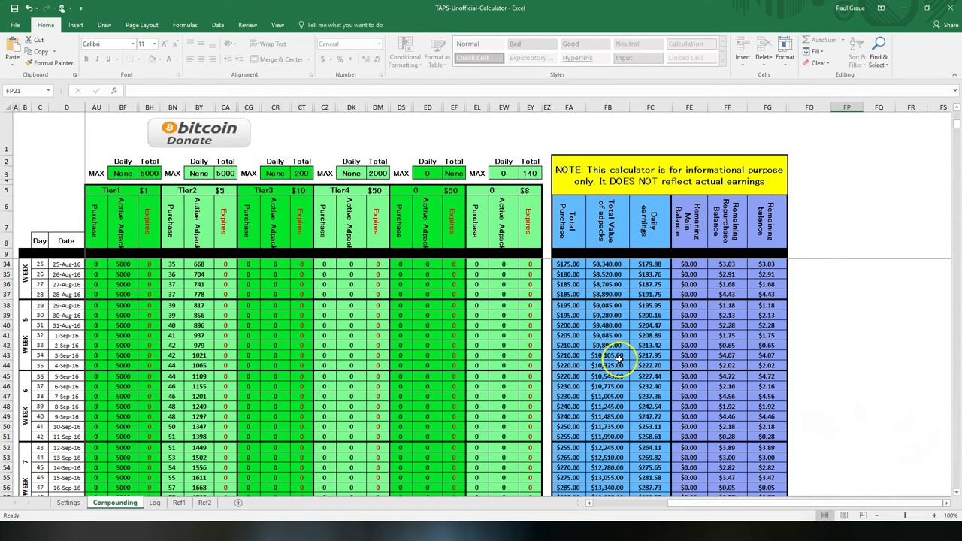
pyautogui.scroll(2, 617, 359)
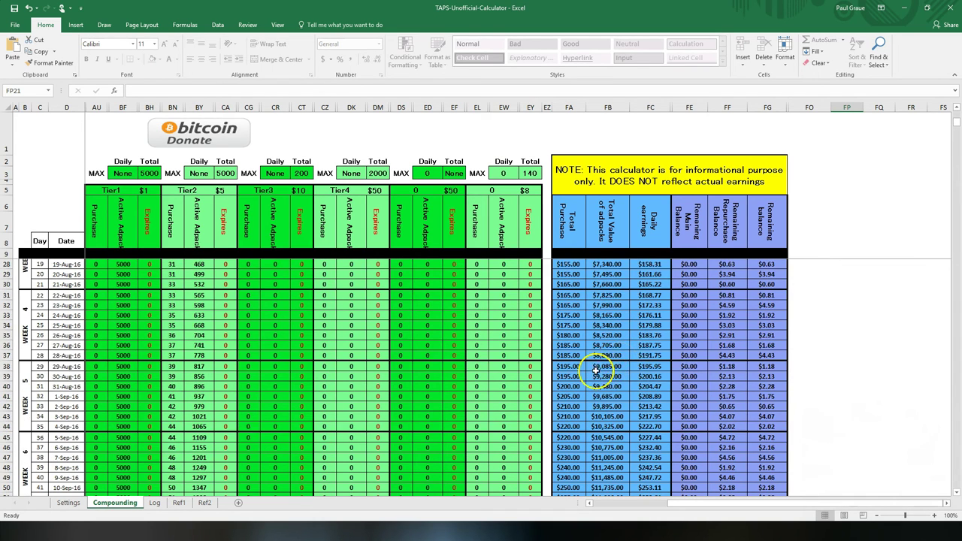
pyautogui.scroll(-2, 610, 387)
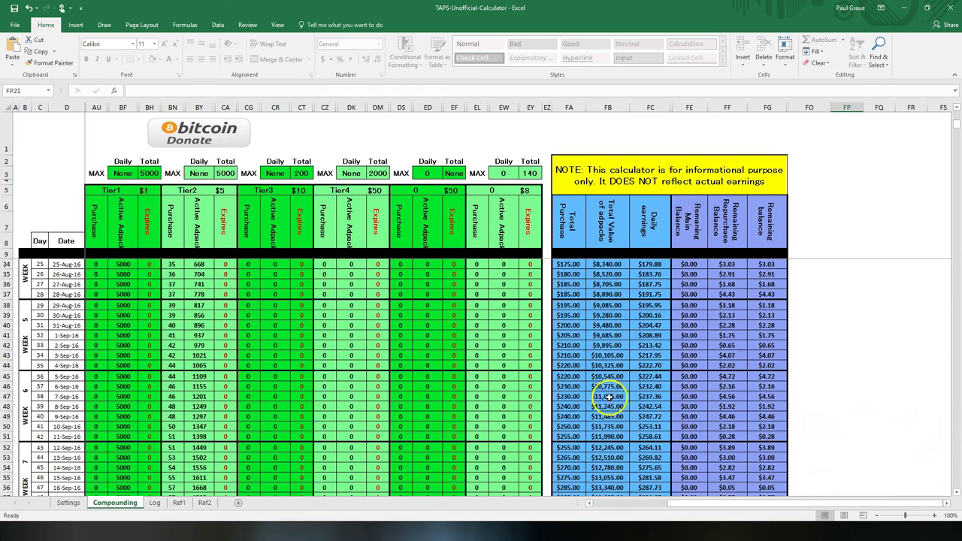
pyautogui.scroll(-2, 608, 402)
pyautogui.scroll(-2, 605, 414)
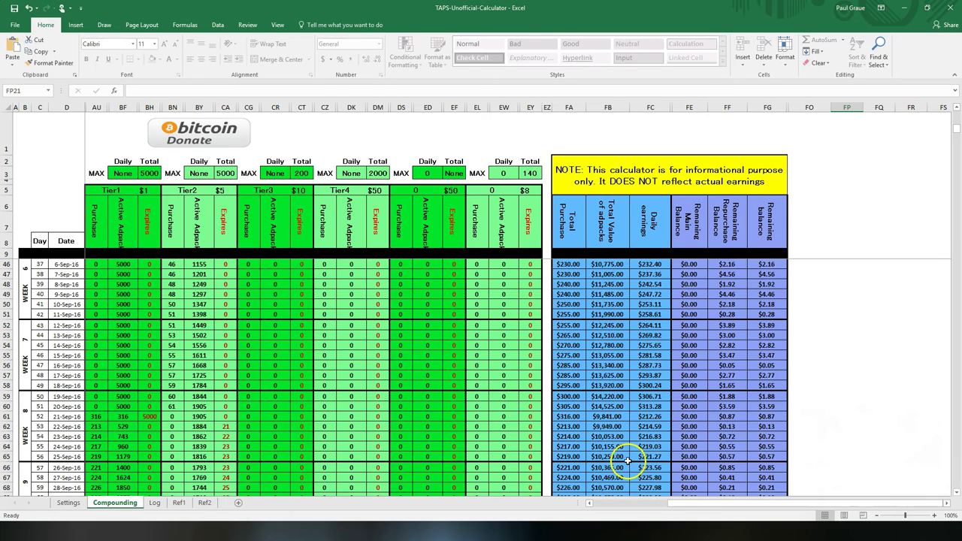
pyautogui.scroll(-9, 618, 402)
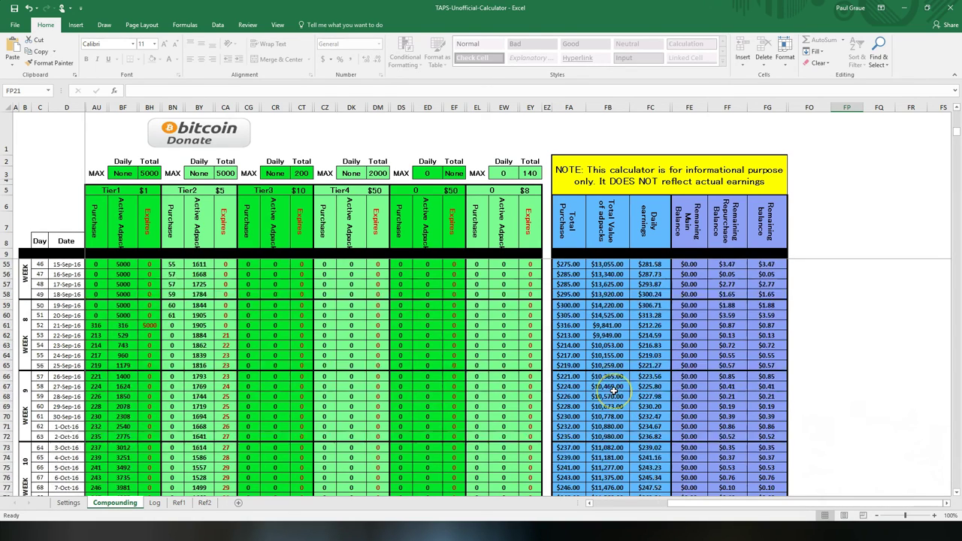
pyautogui.scroll(-11, 614, 390)
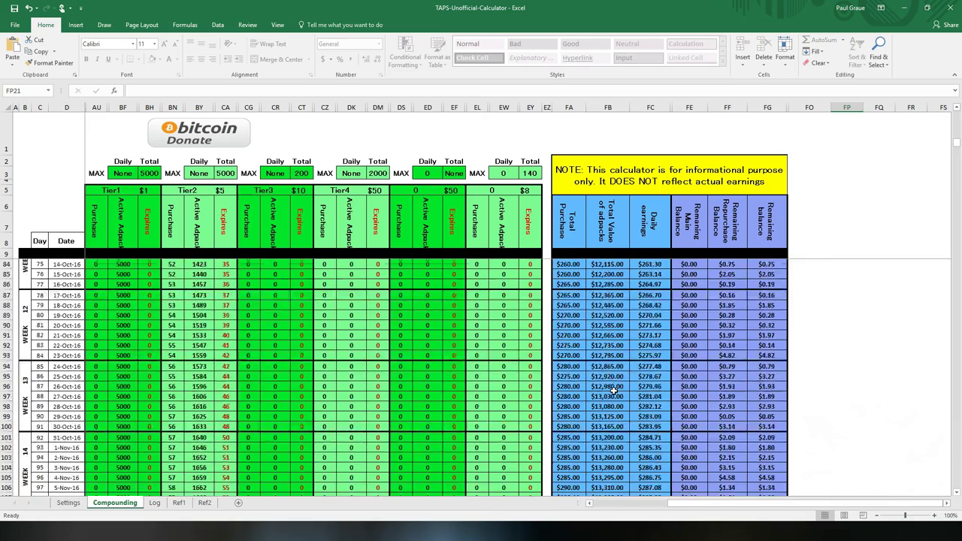
pyautogui.scroll(-17, 614, 391)
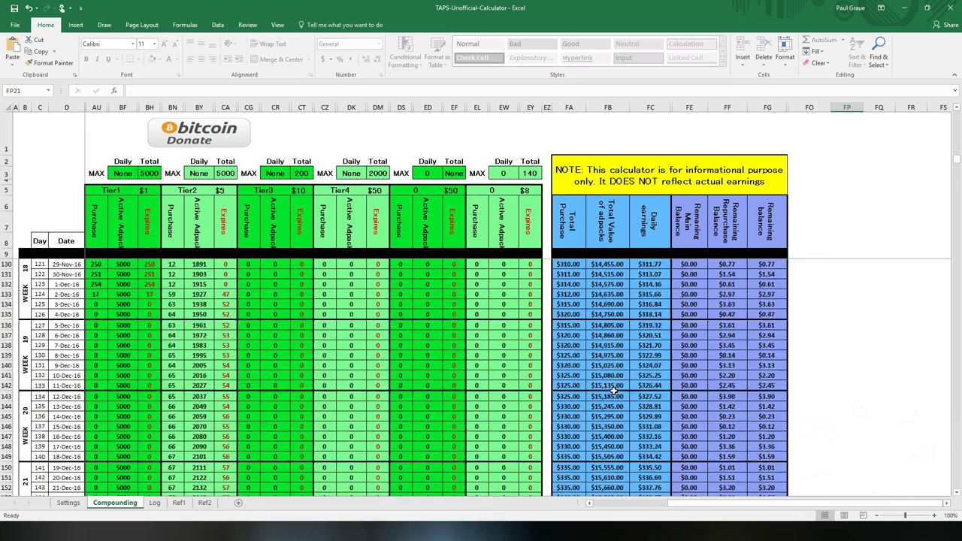
pyautogui.scroll(-6, 613, 390)
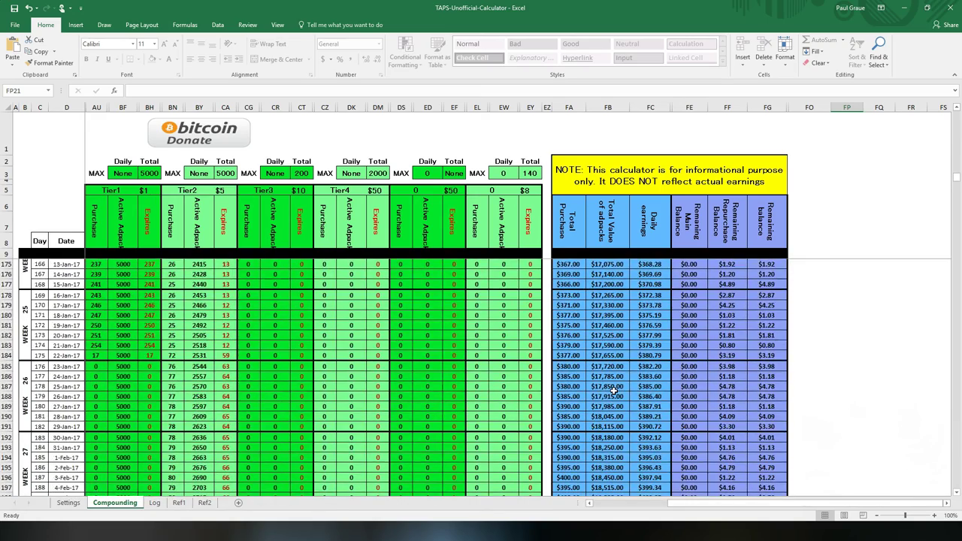
pyautogui.scroll(-5, 614, 391)
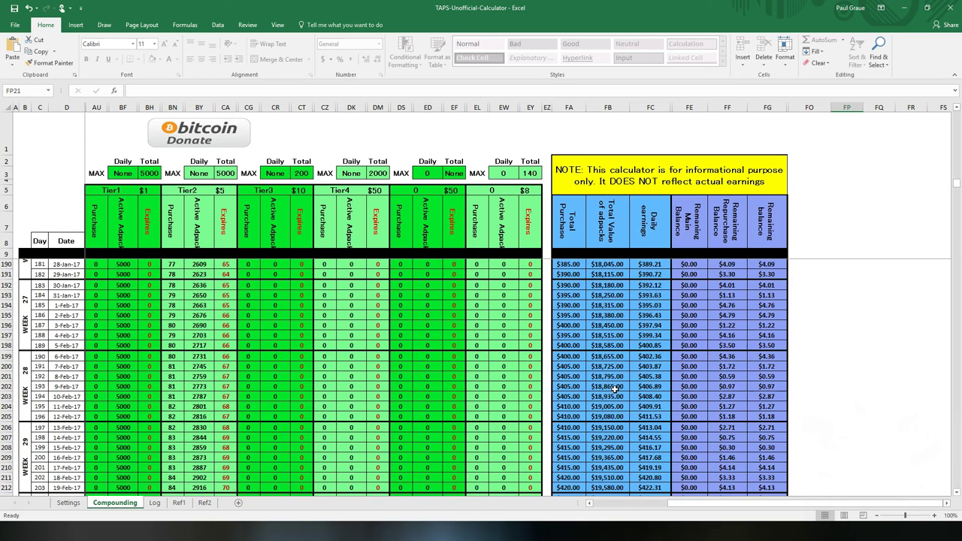
pyautogui.scroll(-5, 614, 388)
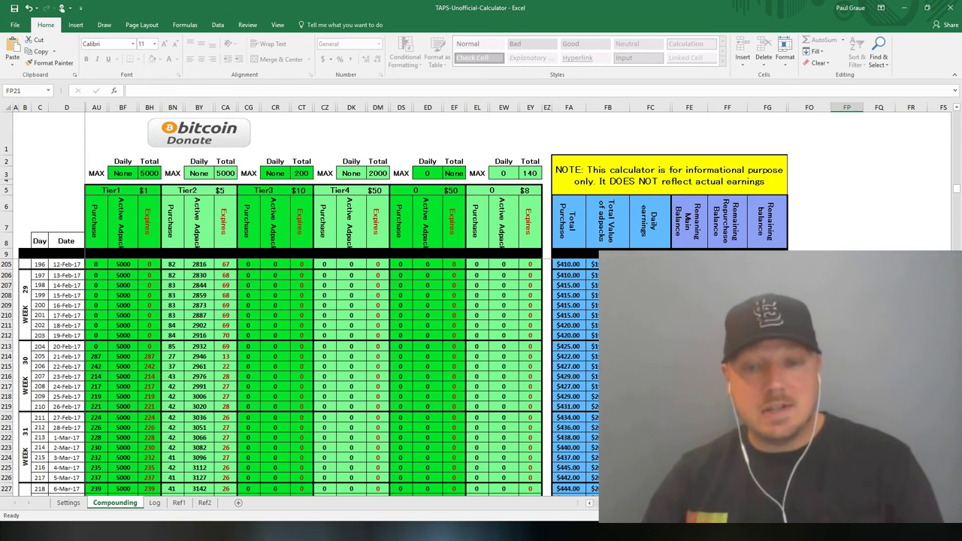
pyautogui.scroll(20, 590, 398)
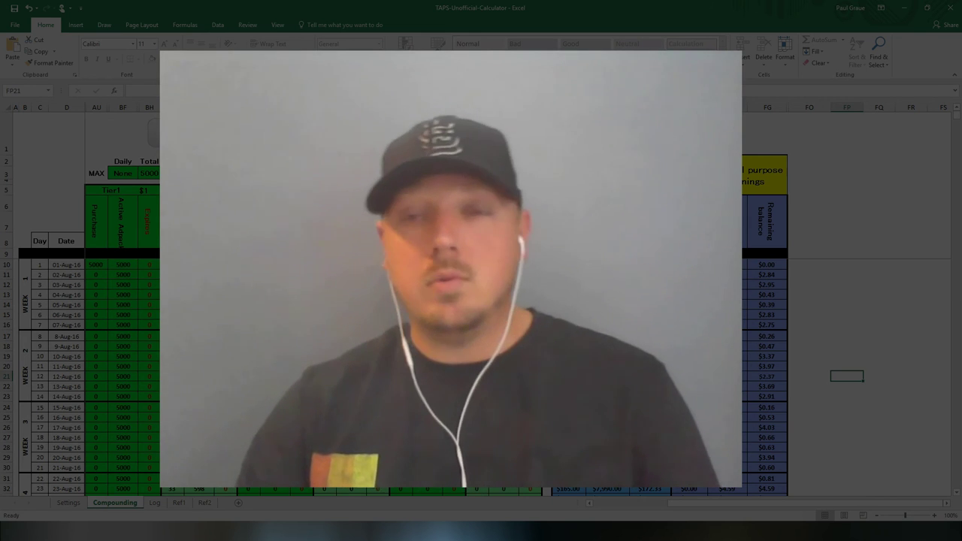
pyautogui.hotkey('ctrl', 'pageup')
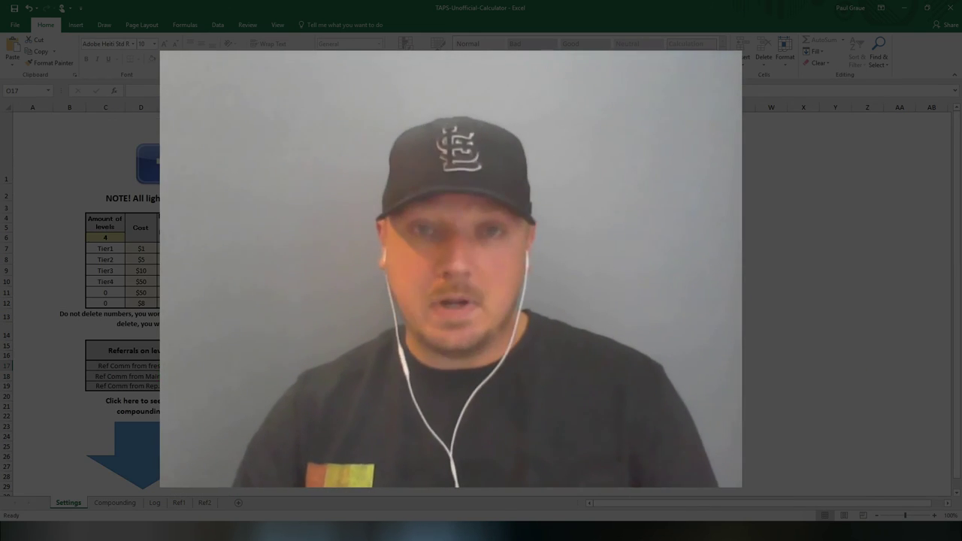